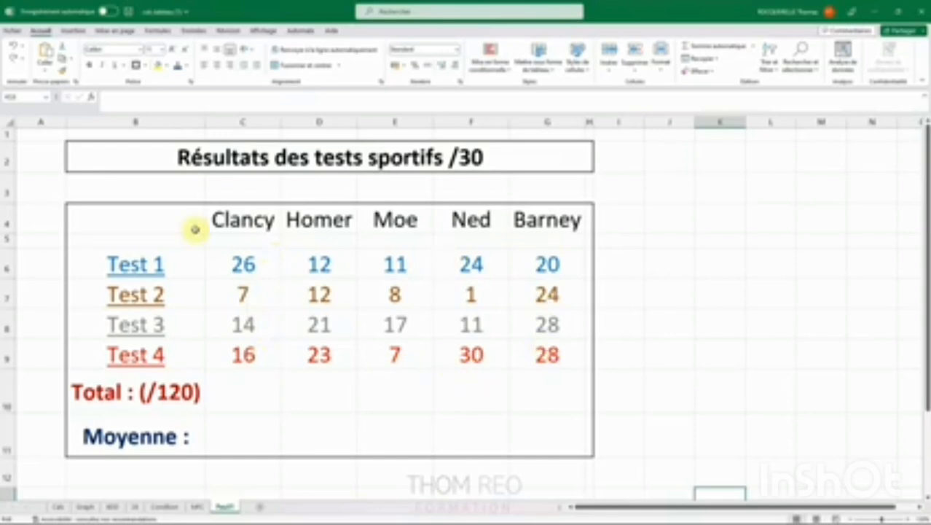
- Fill the Total row, cells C10:G10, with automatic sums of each person's test scores
left_click(718, 357)
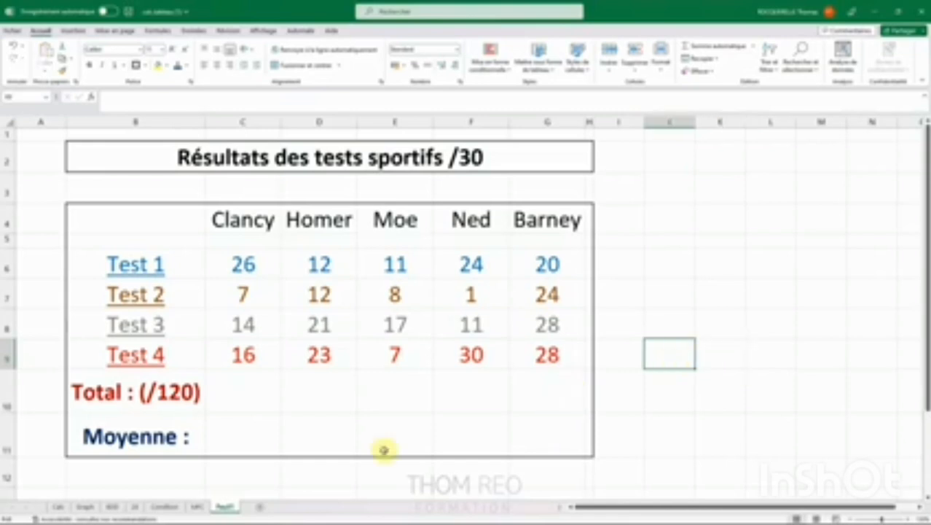
left_click_drag(233, 390, 522, 392)
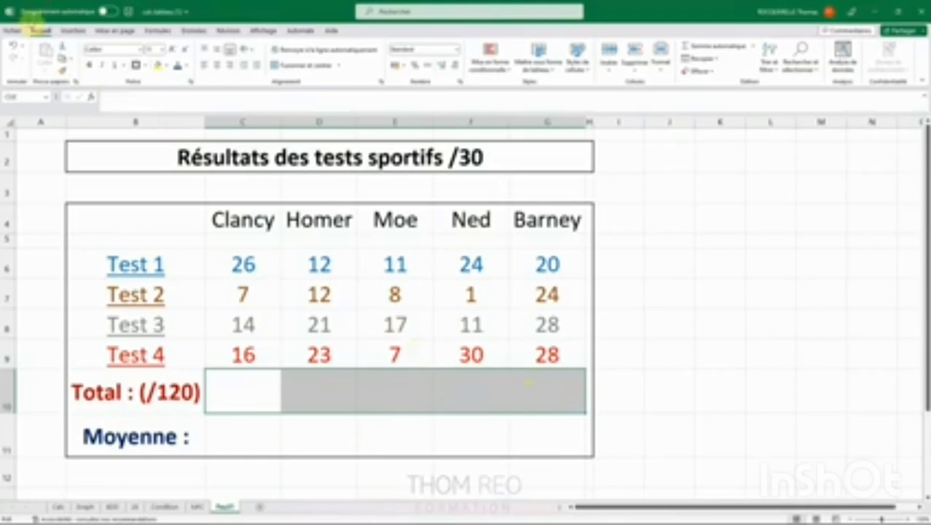
left_click(754, 47)
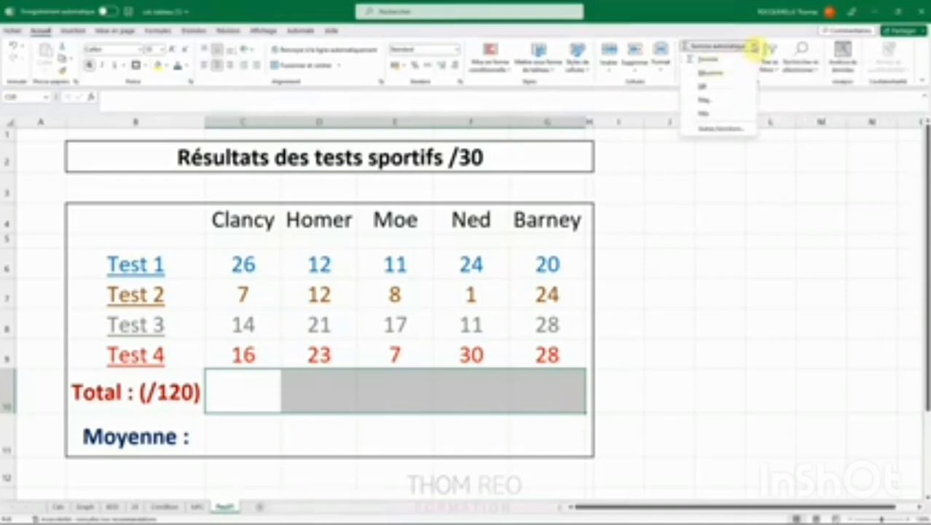
left_click(711, 60)
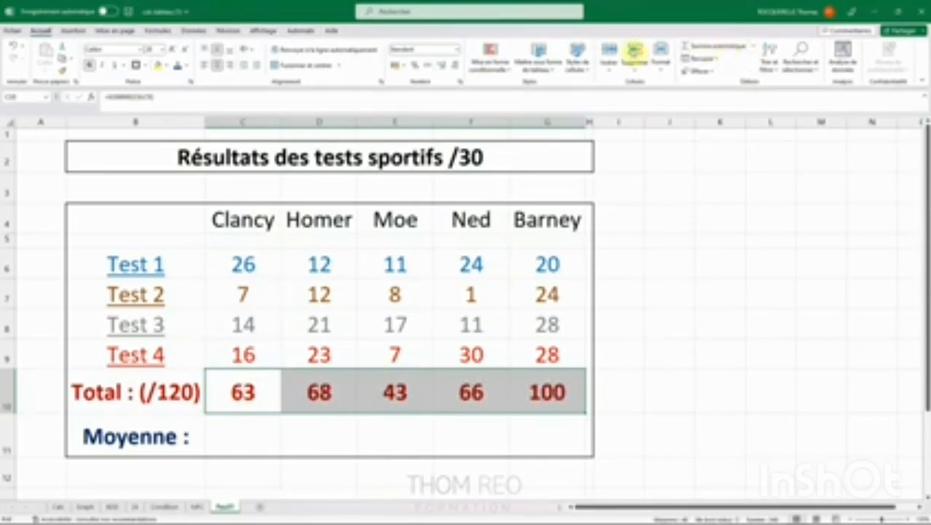
- Examine where the automatic sum function is offered and the sum formula behind the first total in C10
left_click(157, 31)
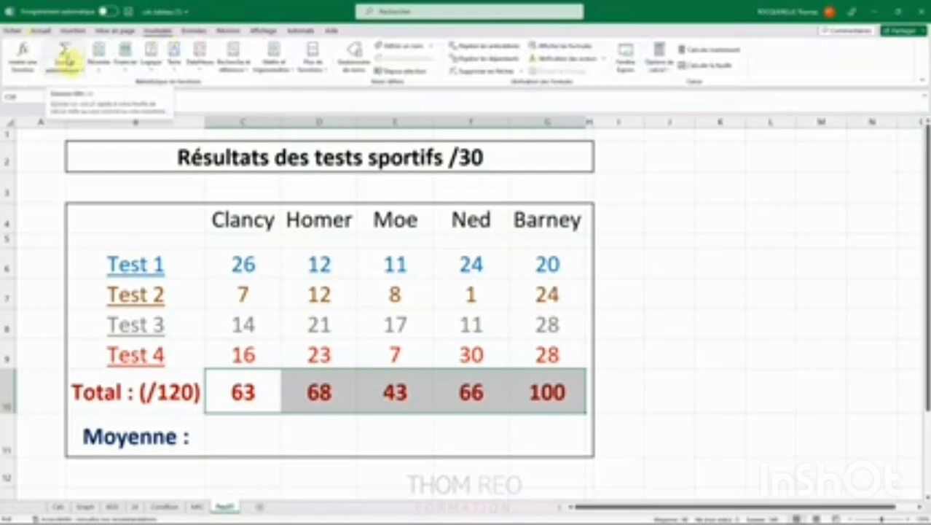
left_click(40, 31)
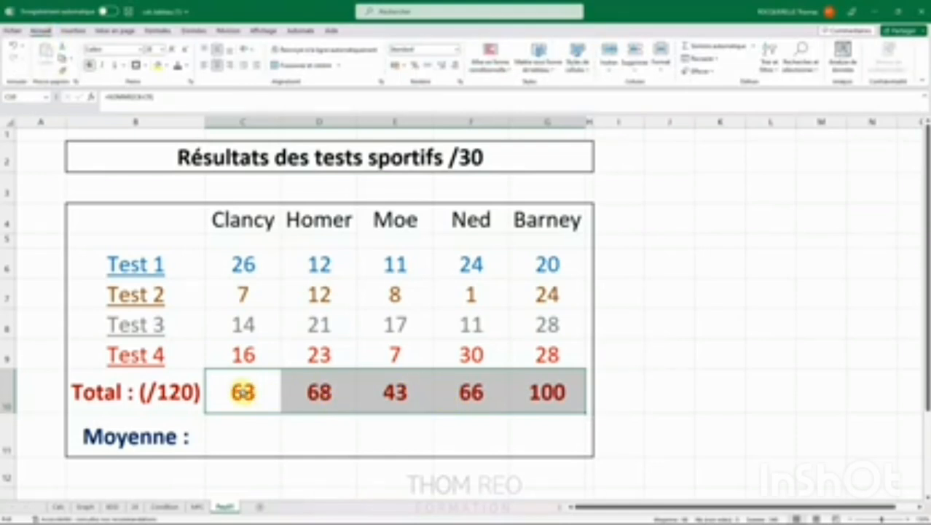
left_click(245, 392)
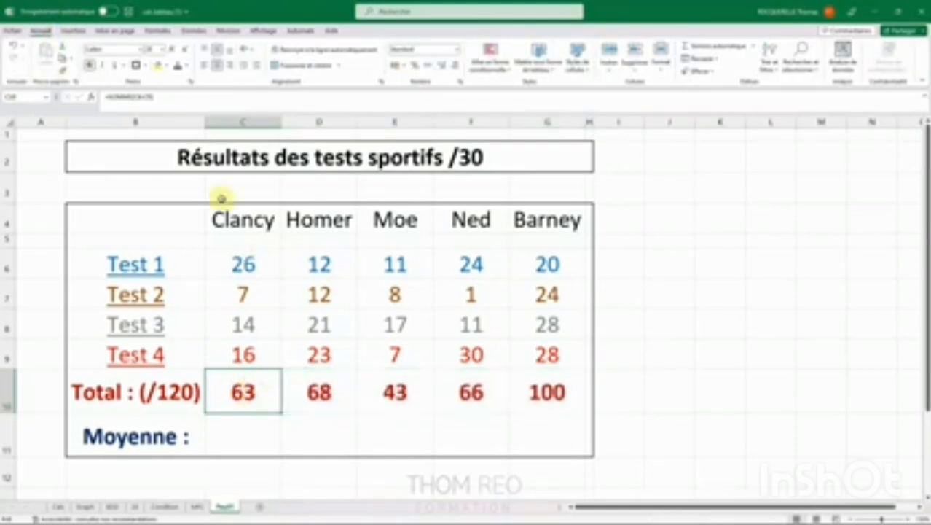
left_click(181, 97)
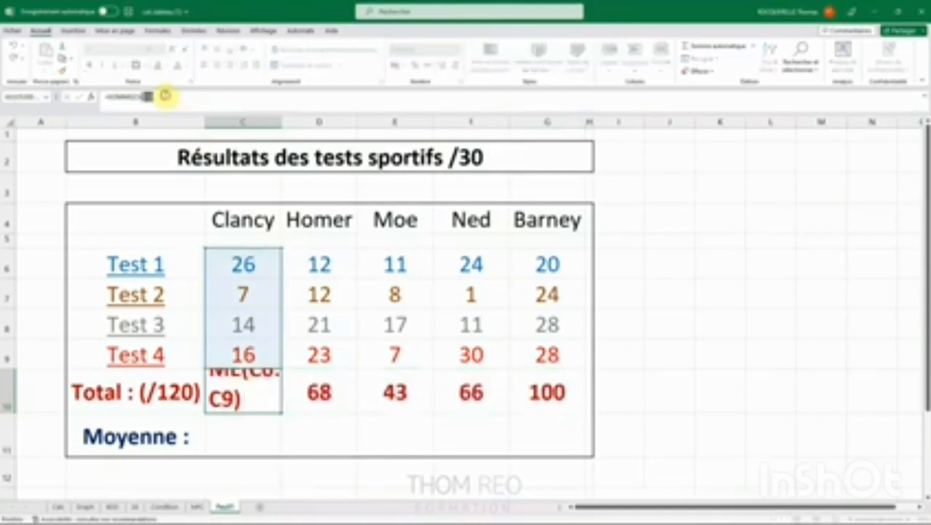
left_click_drag(166, 95, 106, 100)
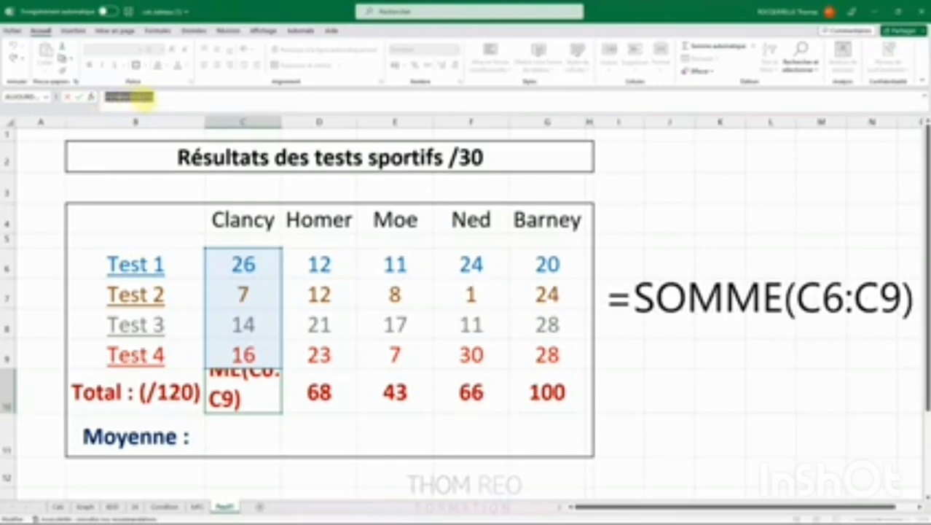
left_click(155, 97)
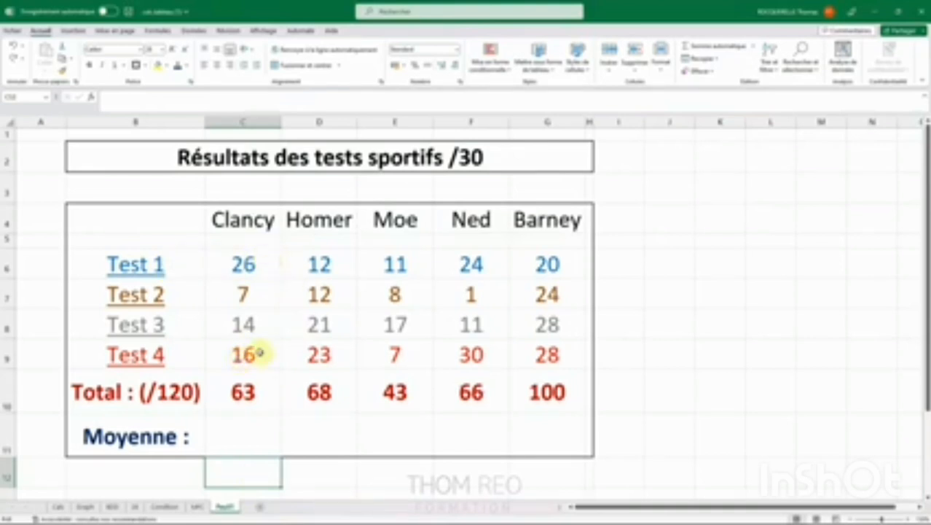
- Try the formula =somme(C6;C9) with a semicolon in cell C12 below the table, and clear that cell
left_click(240, 472)
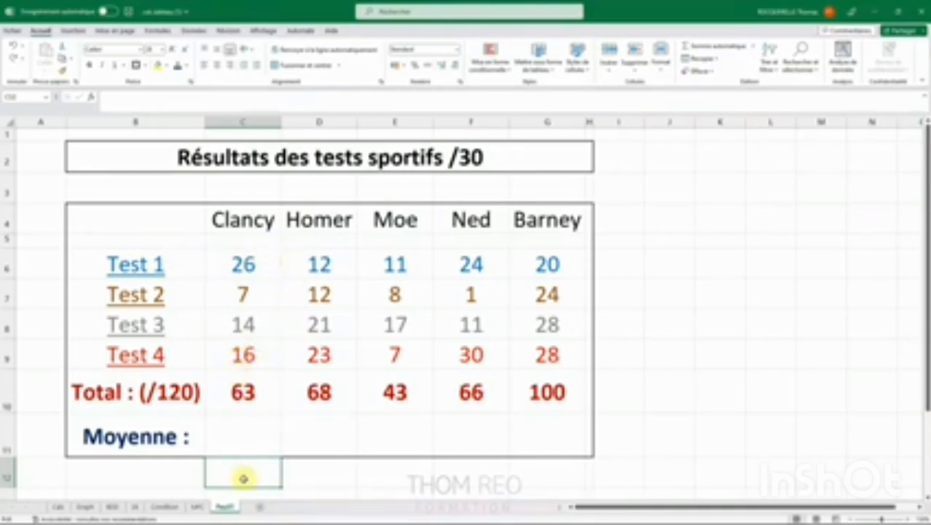
type("=somme(")
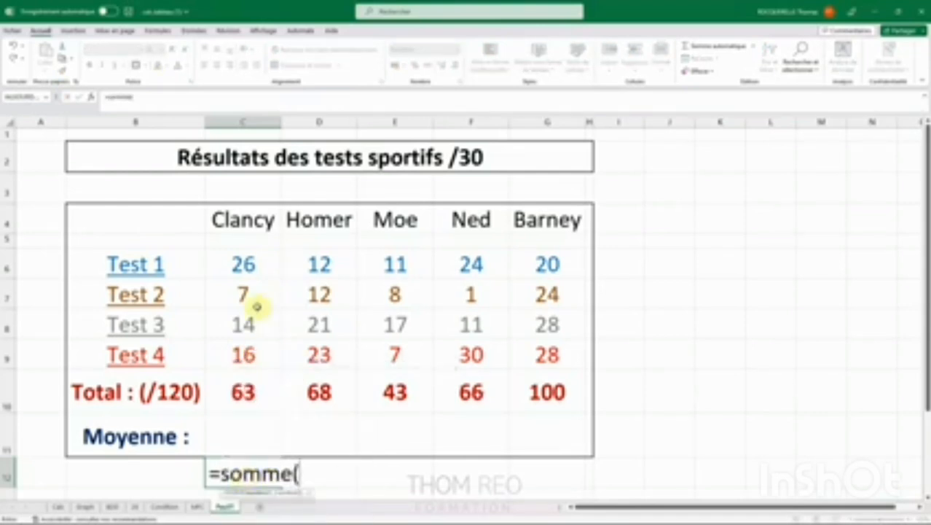
left_click(243, 263)
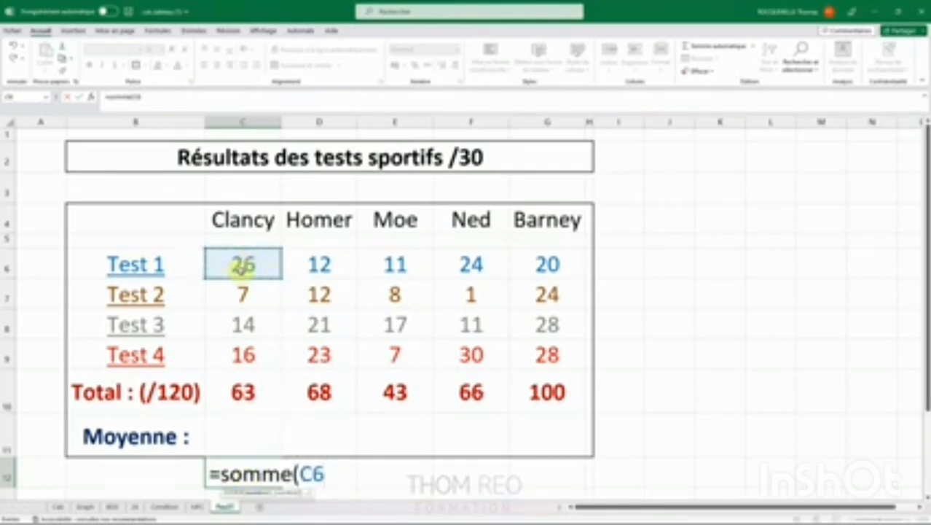
type(";")
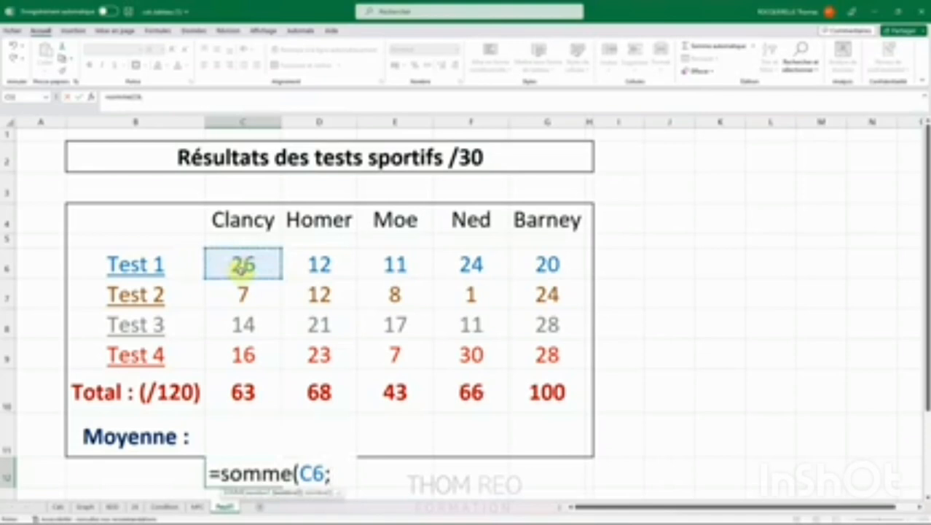
left_click(243, 354)
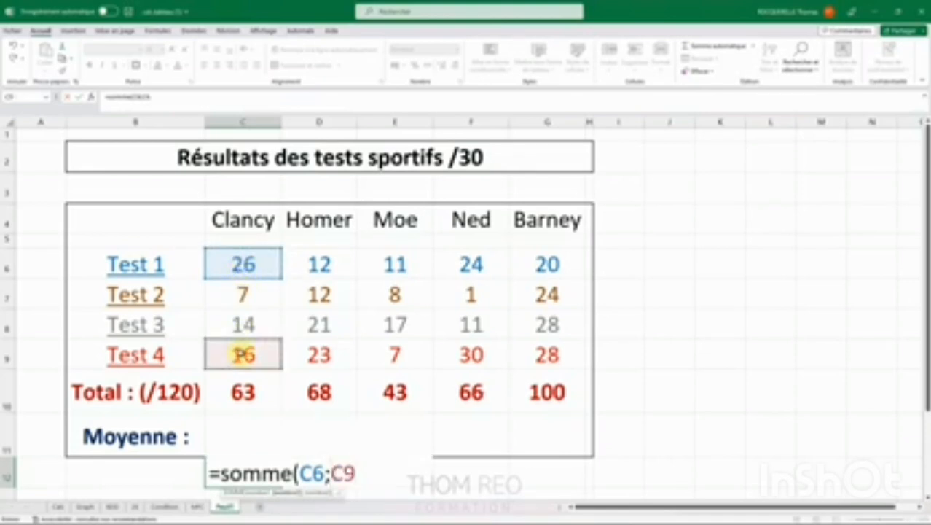
key("Return")
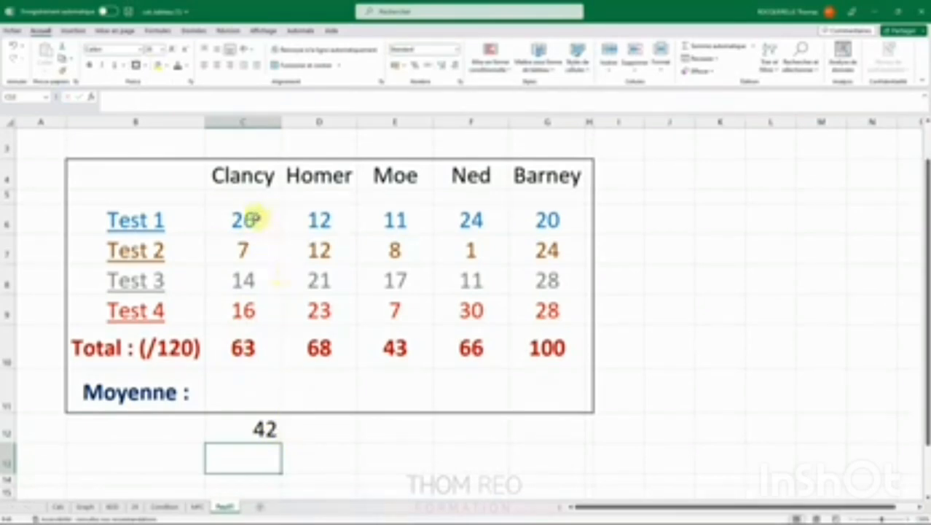
scroll(256, 319, "up", 1)
left_click(262, 469)
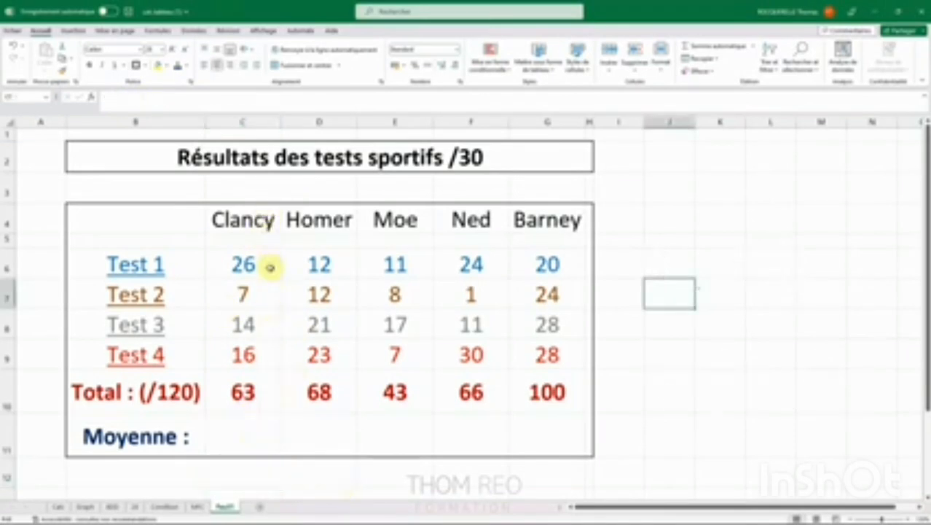
- Try the automatic average function across the Moyenne row, cells C11:G11, and delete the inserted averages
left_click_drag(245, 432, 559, 425)
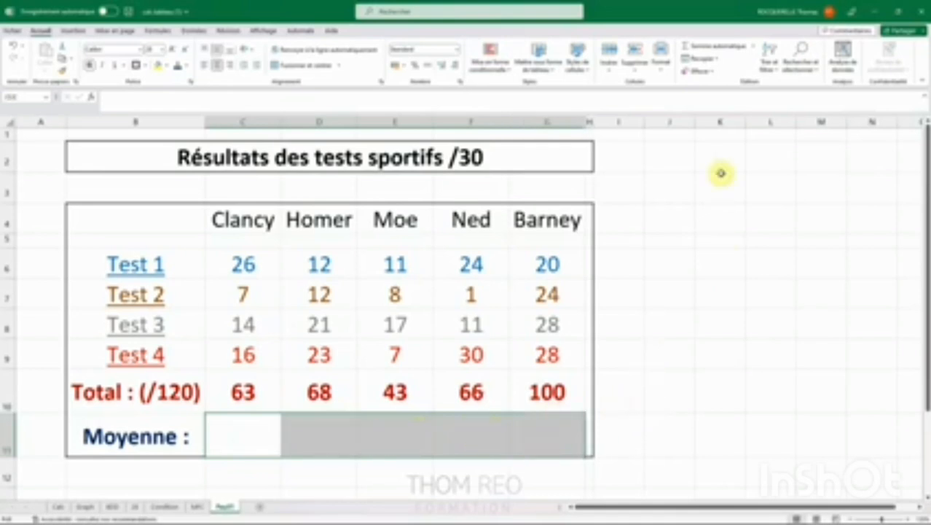
left_click(755, 46)
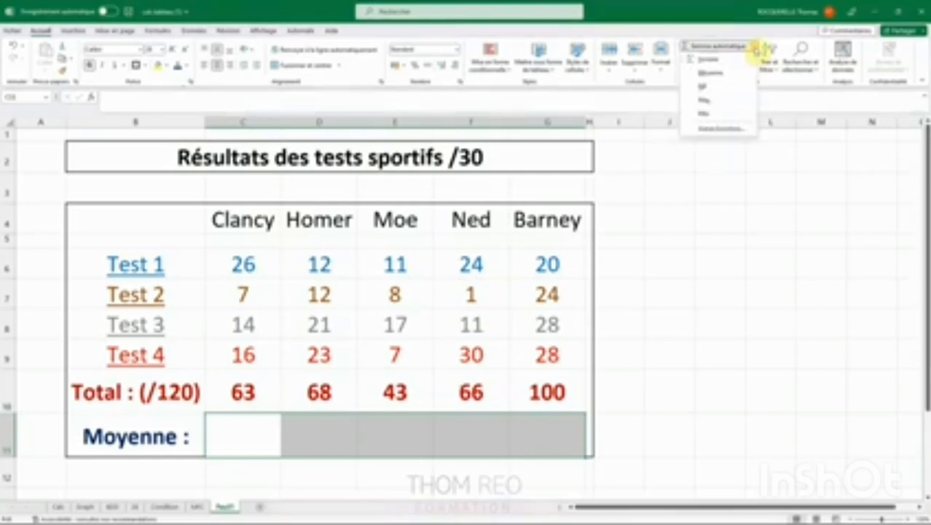
left_click(731, 73)
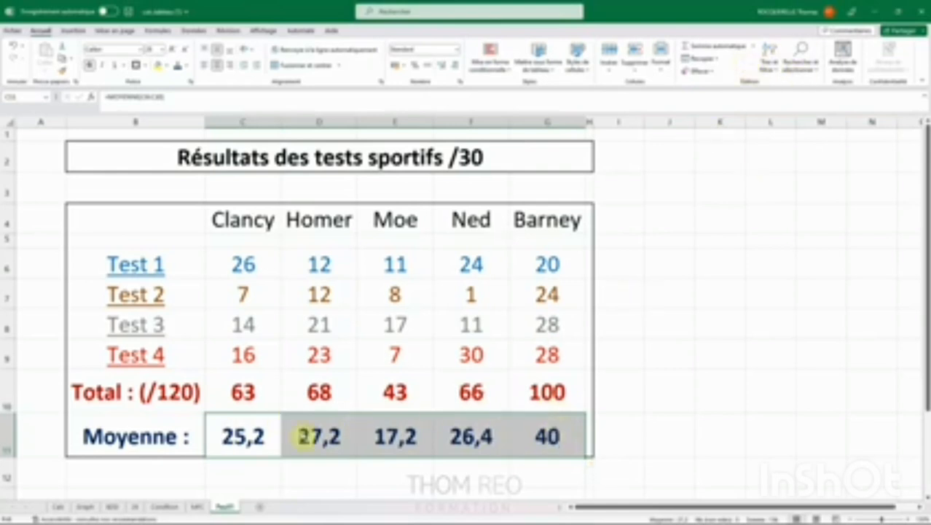
left_click(249, 439)
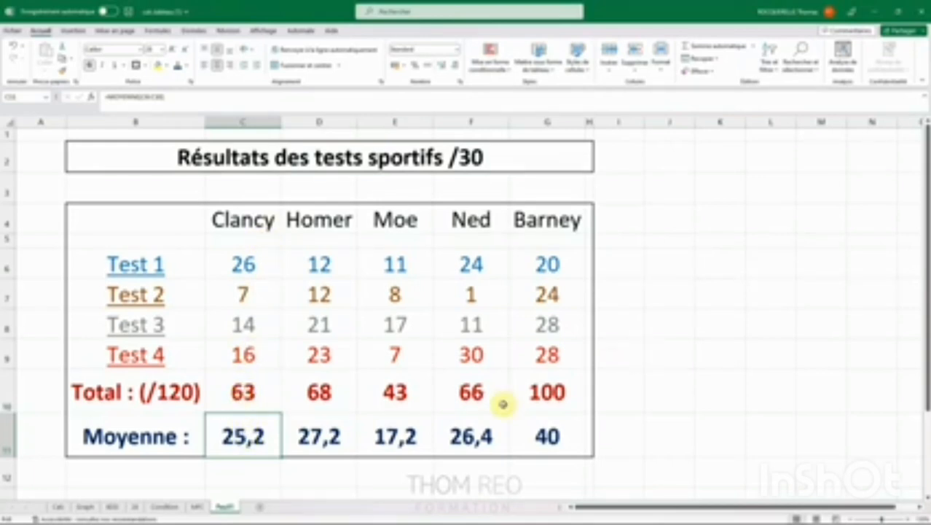
left_click_drag(242, 436, 545, 431)
key("Delete")
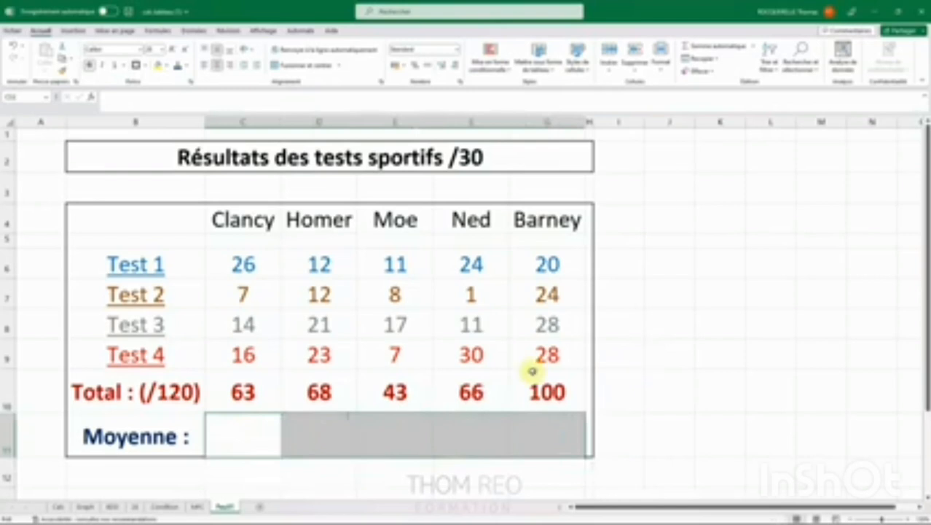
- Enter the formula =moyenne(C6:C9) in C11 to average only the first person's four test scores
left_click(262, 429)
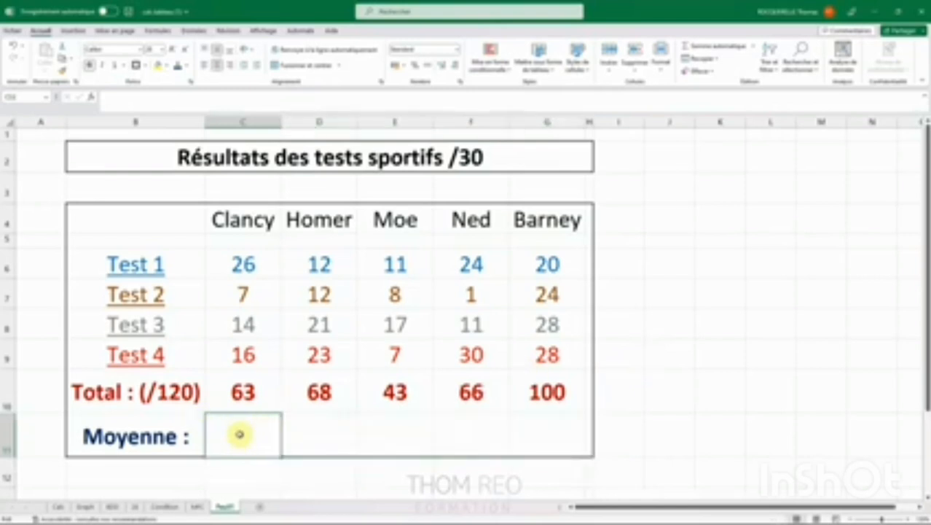
type("=")
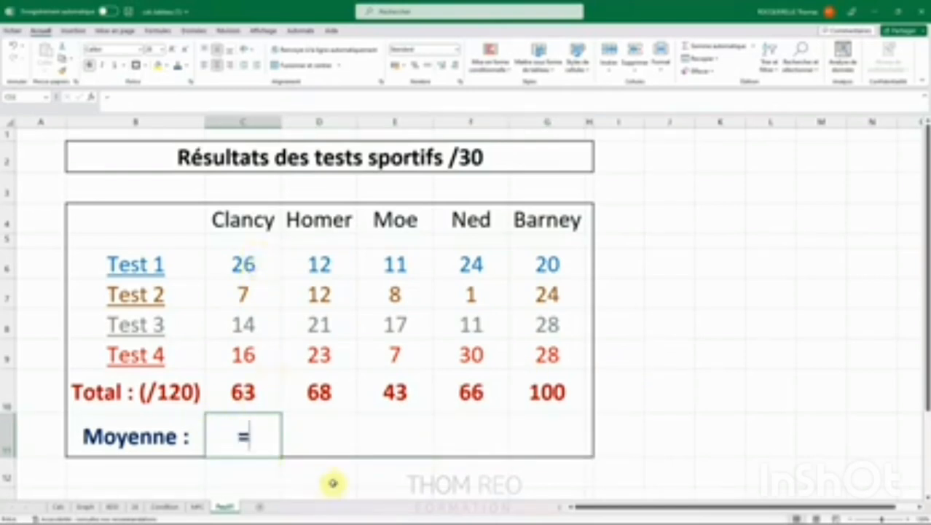
type("moyenne(")
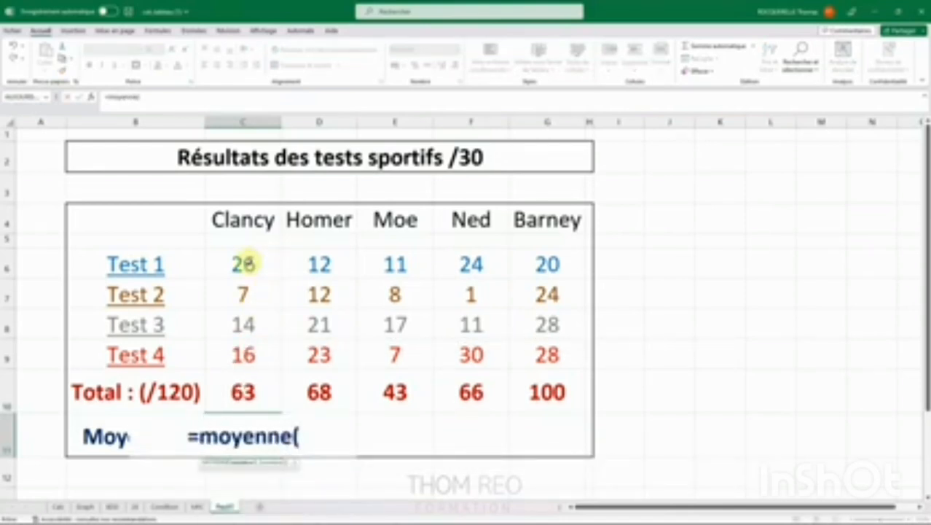
left_click_drag(243, 262, 257, 350)
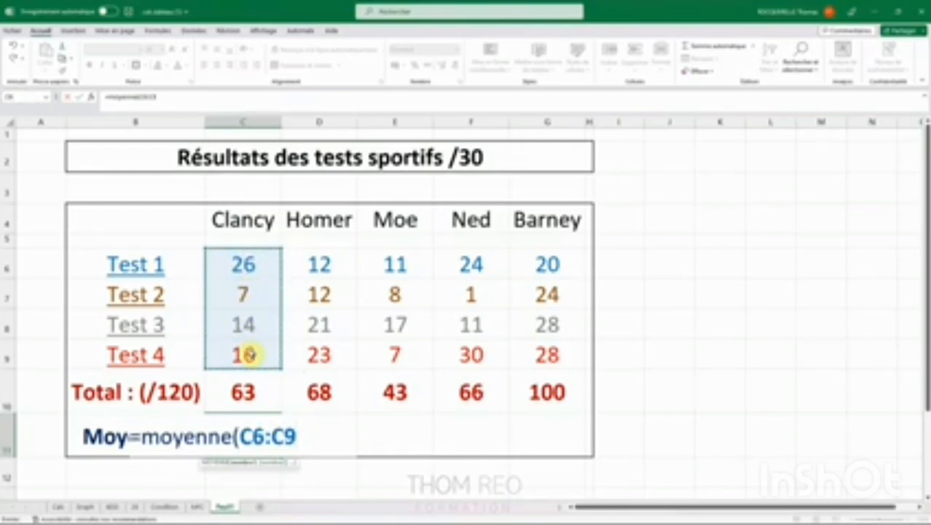
type(")")
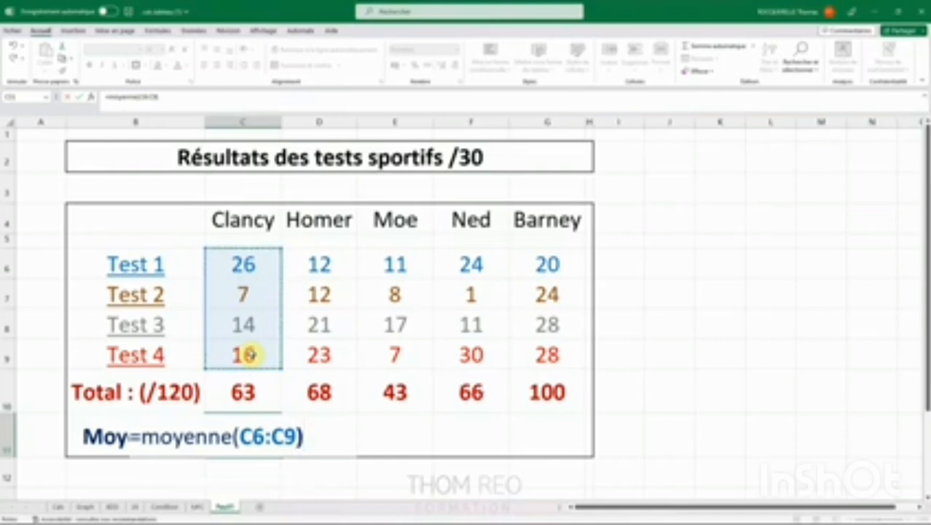
key("Return")
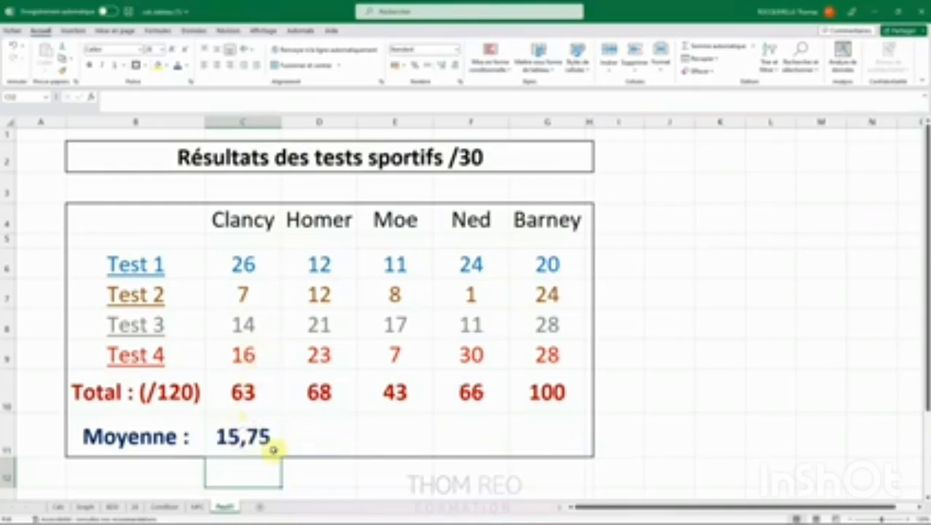
- Copy the average formula from C11 across the Moyenne row to G11 and check the copied cells
left_click(244, 436)
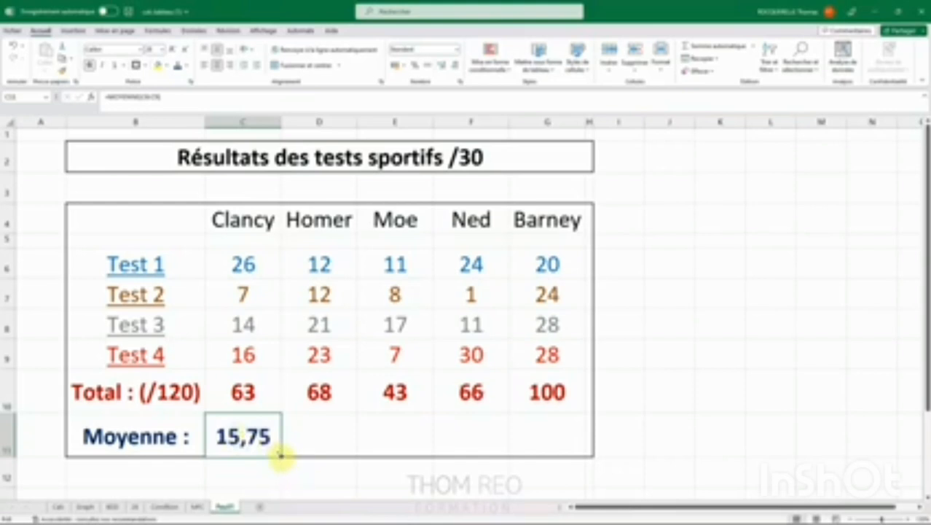
left_click_drag(280, 453, 555, 450)
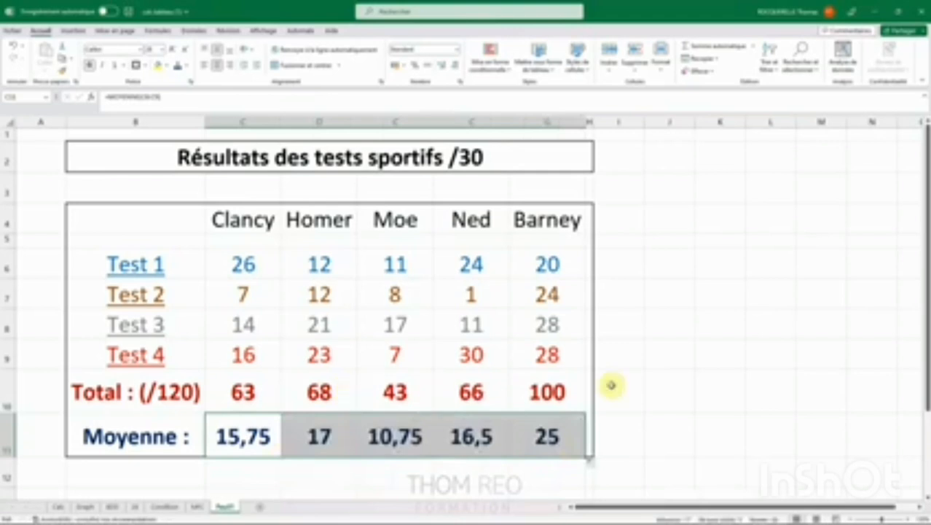
left_click(318, 436)
left_click(386, 435)
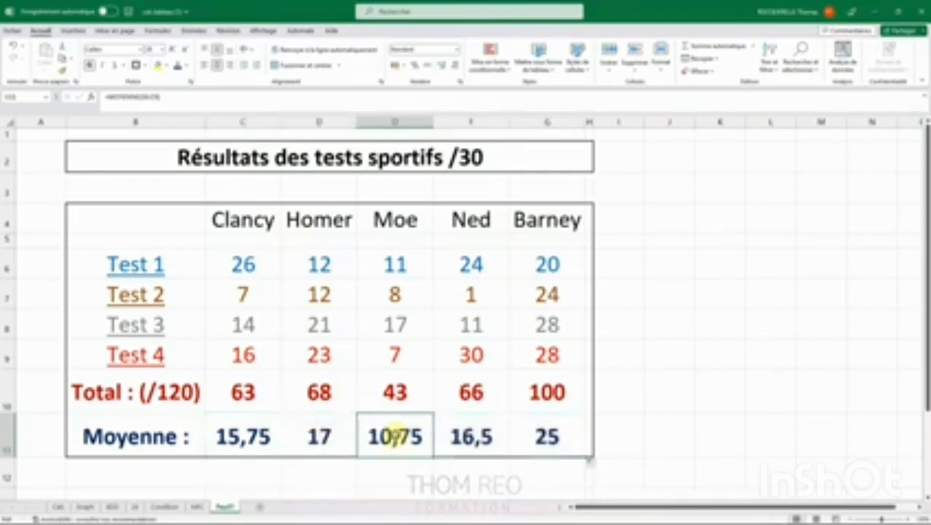
left_click(459, 436)
left_click(537, 434)
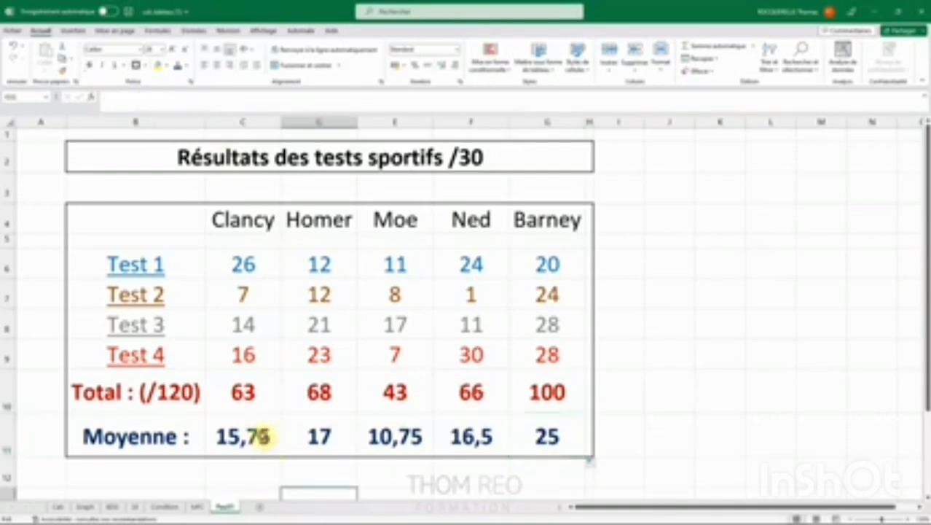
- Check the average formula in C11 and set the workbook's calculation option to Automatique
left_click(262, 435)
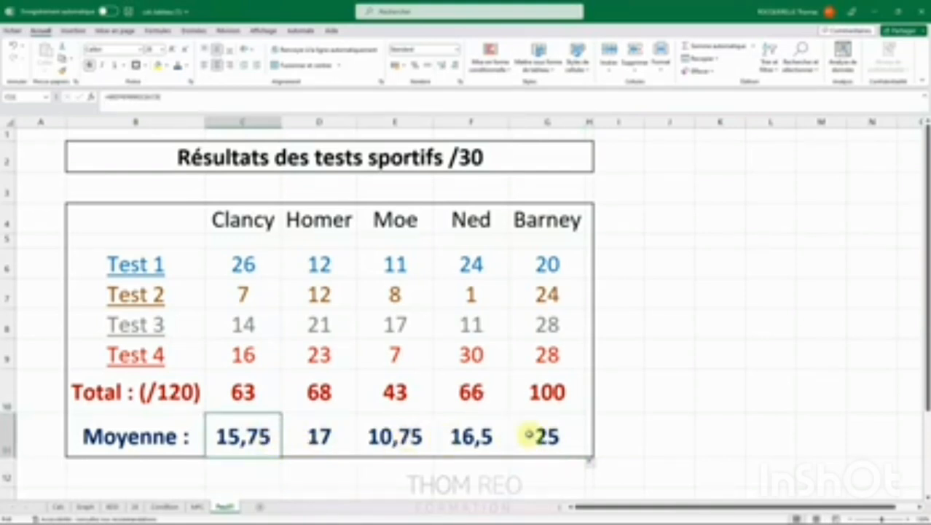
left_click(157, 31)
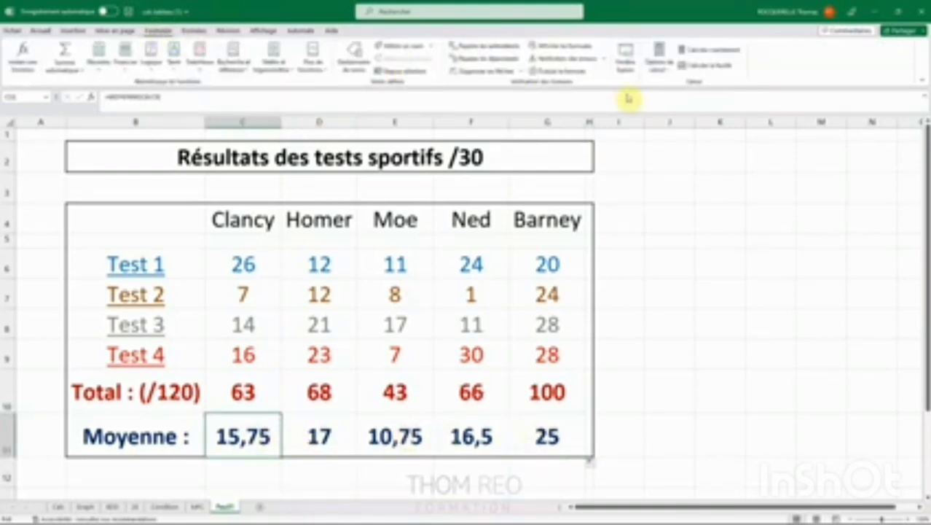
left_click(659, 62)
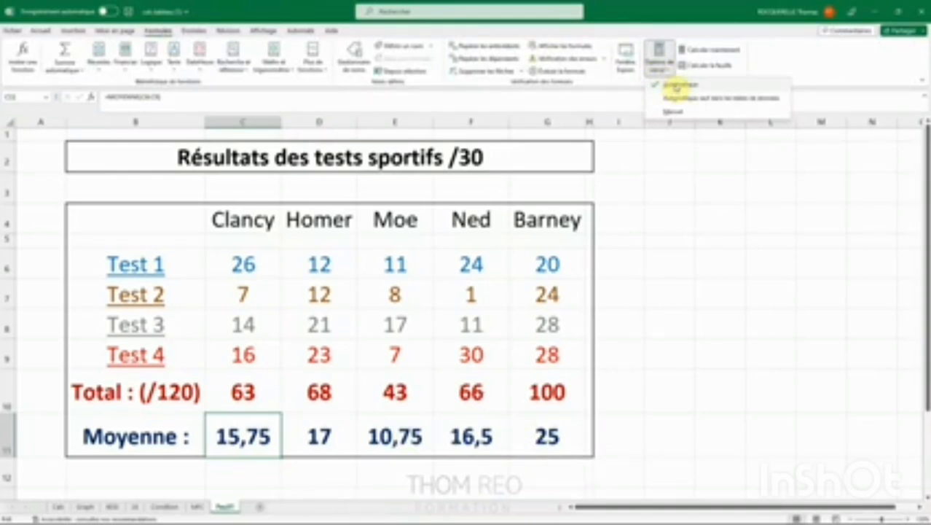
left_click(674, 86)
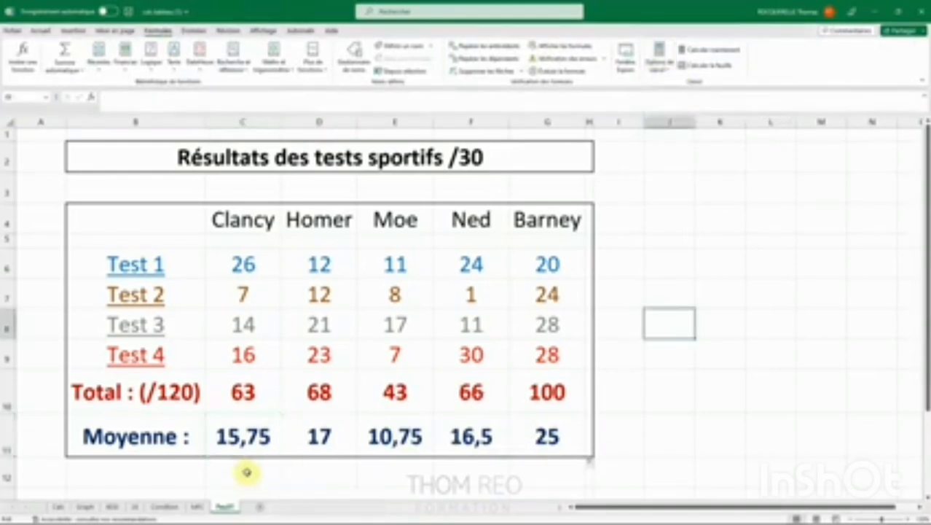
- Inspect the first person's total and average formulas in cells C10 and C11
left_click(244, 392)
left_click(243, 434)
left_click(243, 392)
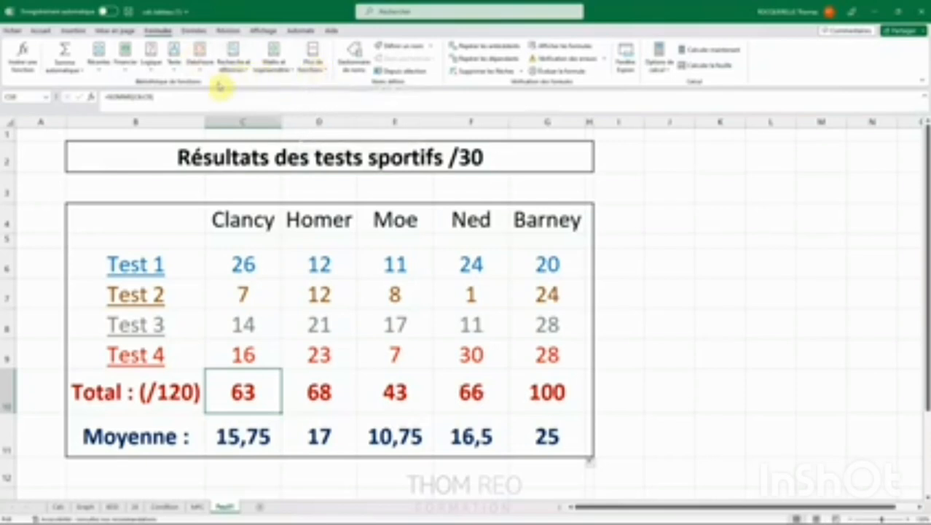
- Browse the financial, date and time, and math and trigonometry function lists to find the PI function
left_click(125, 66)
left_click(200, 67)
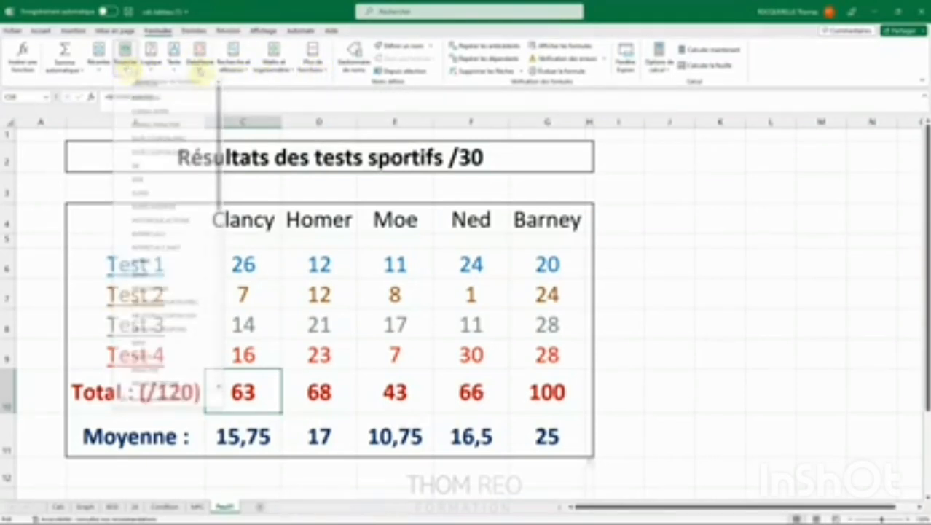
left_click(198, 69)
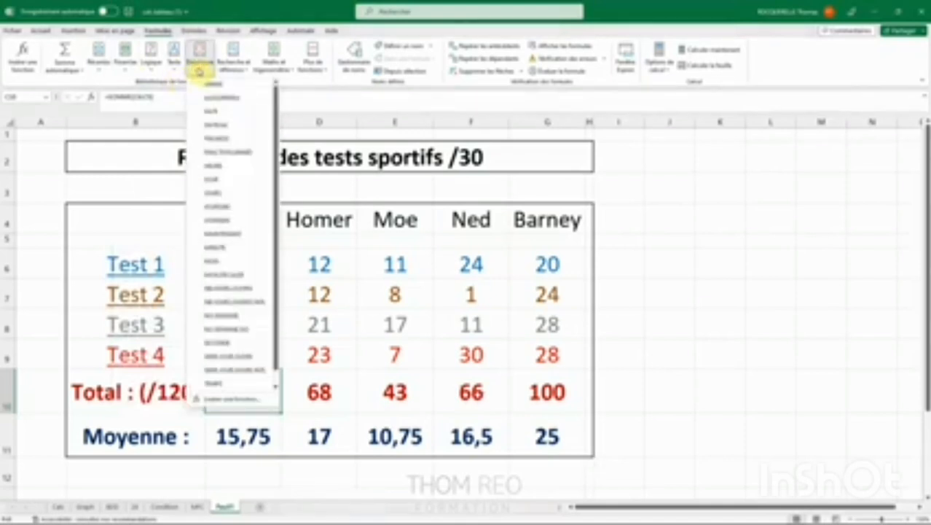
left_click(273, 61)
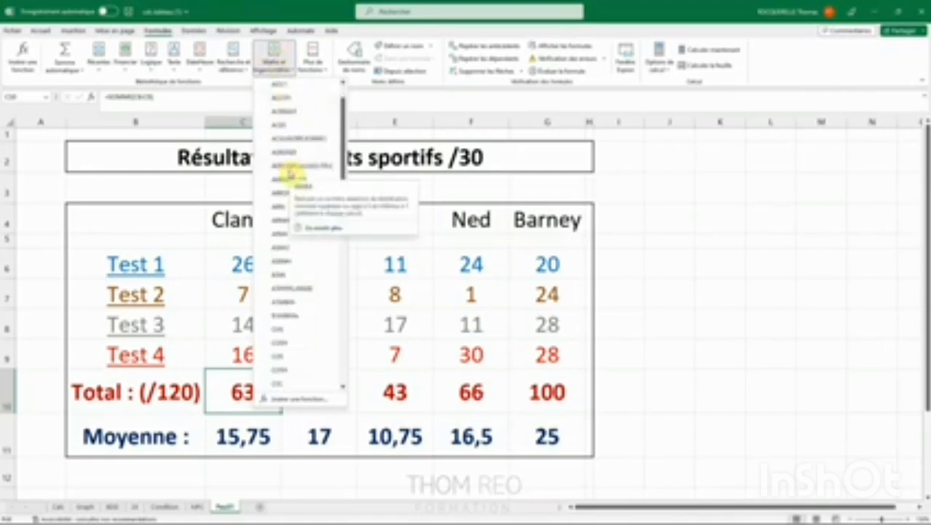
scroll(281, 218, "down", 10)
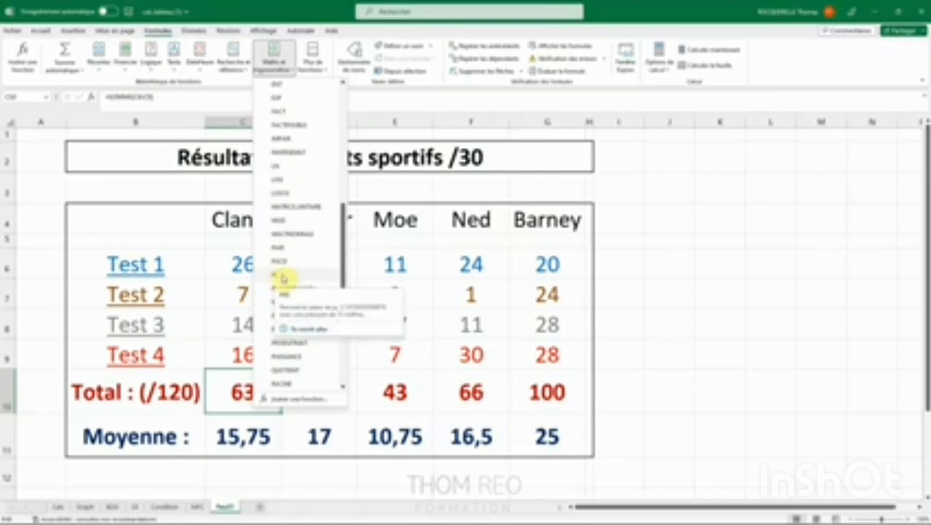
- Enter the formula =pi() in cell J7 beside the table and widen column J to fit the full value
left_click(655, 321)
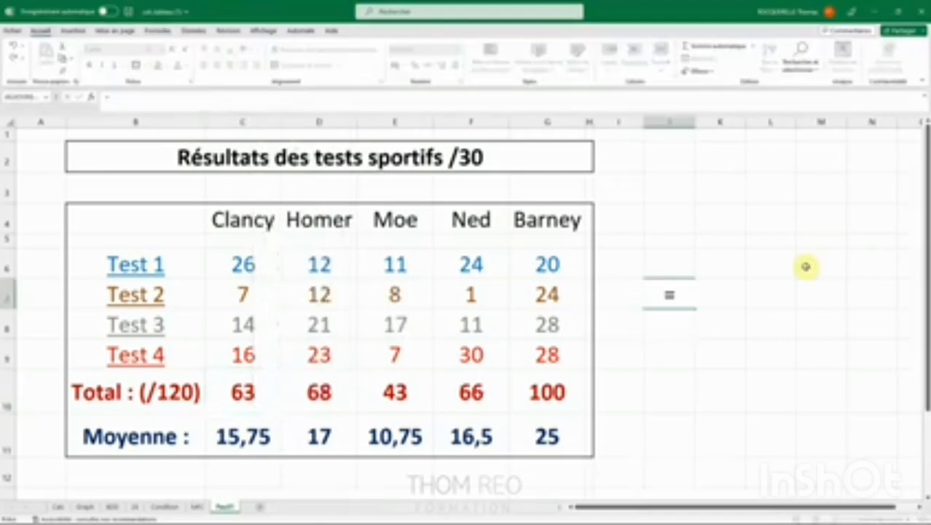
type("p")
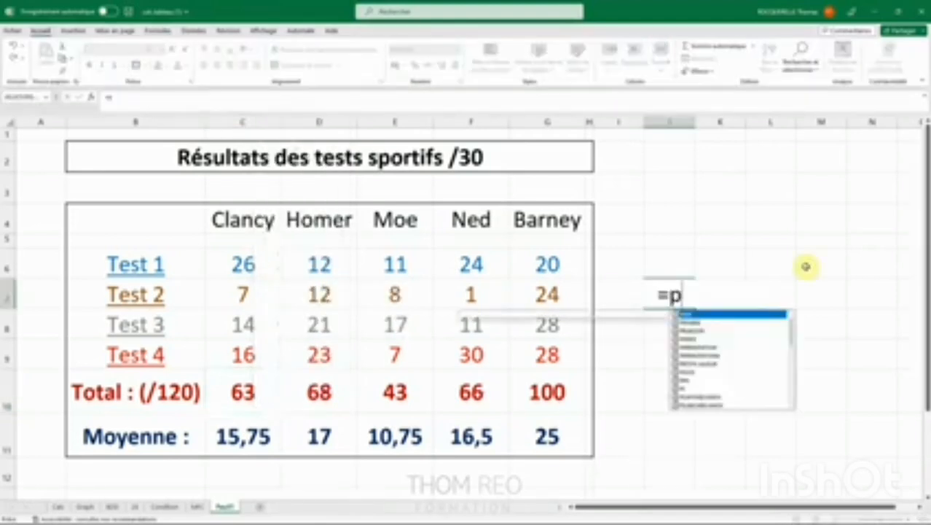
type("i(")
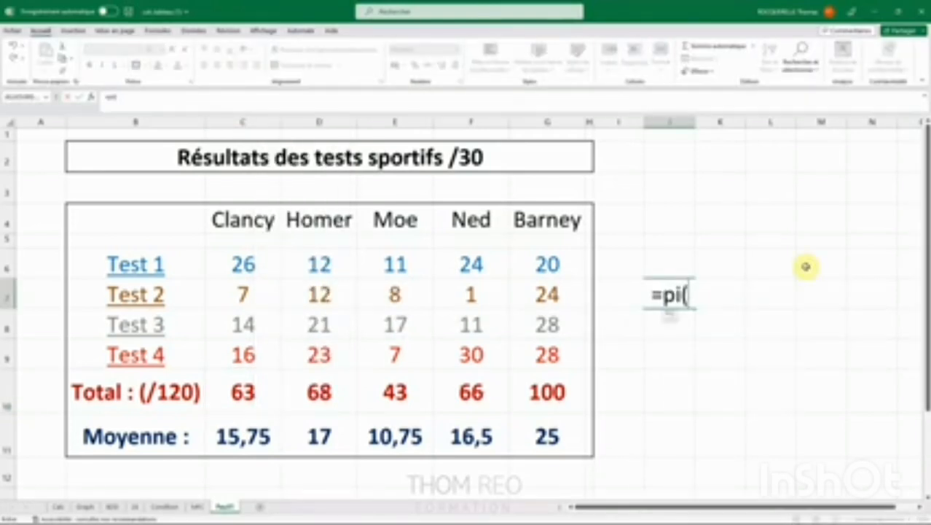
type(")")
key("Return")
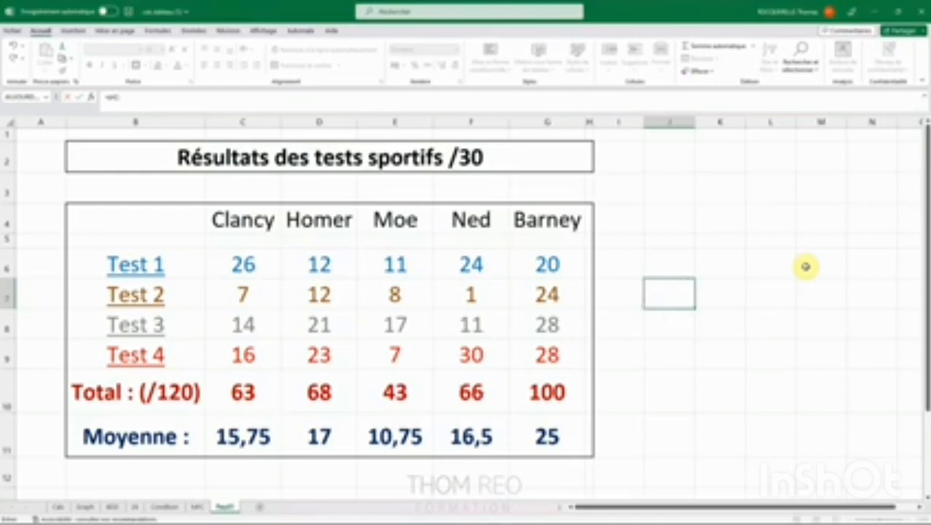
left_click_drag(695, 122, 812, 122)
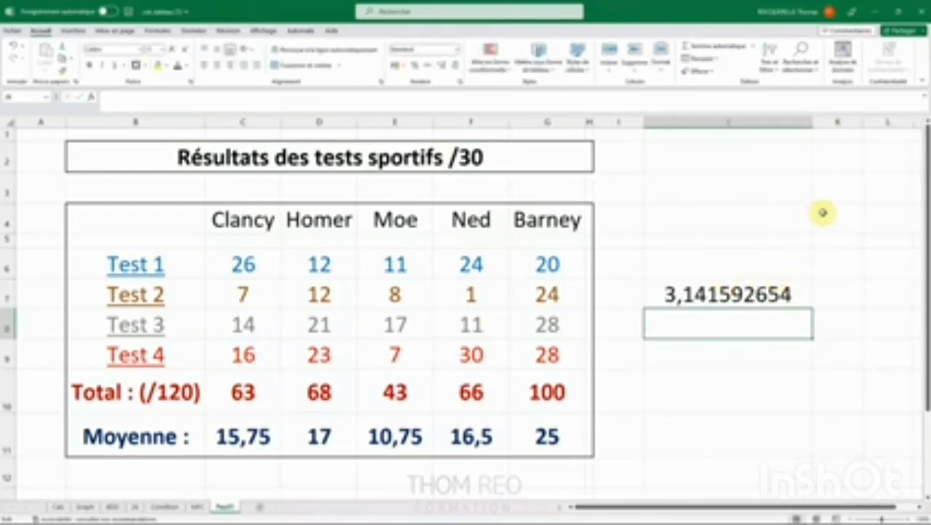
- Select cell J9, examine AUJOURDHUI among the date and time functions, and open the Insert Function dialog
key("Down")
left_click(157, 30)
left_click(199, 65)
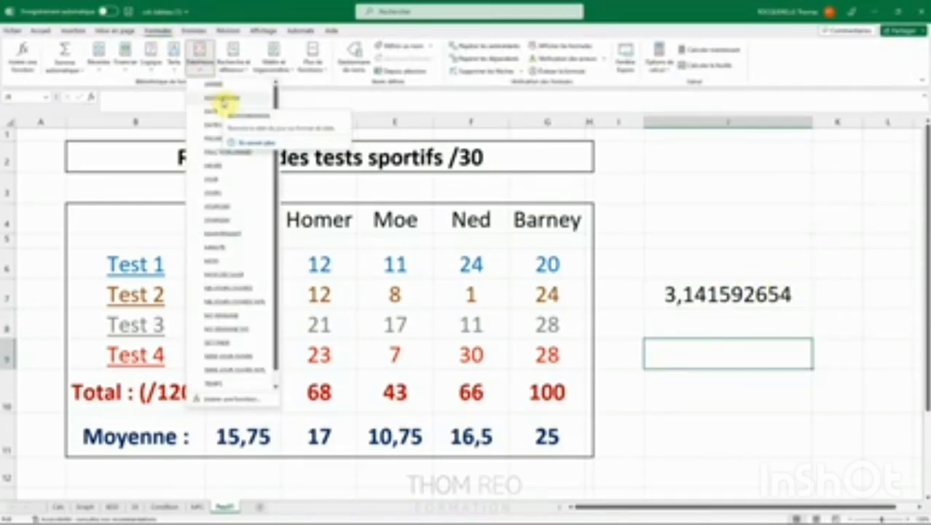
left_click(690, 203)
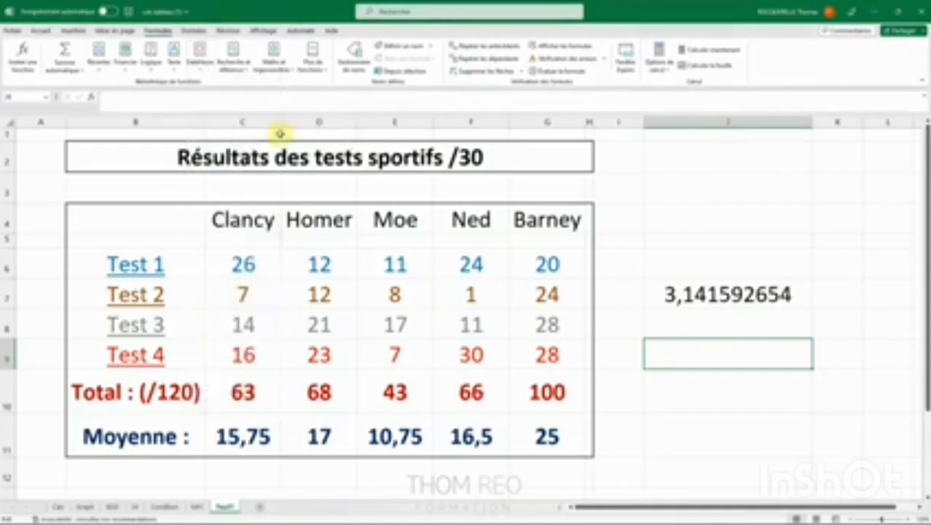
left_click(22, 57)
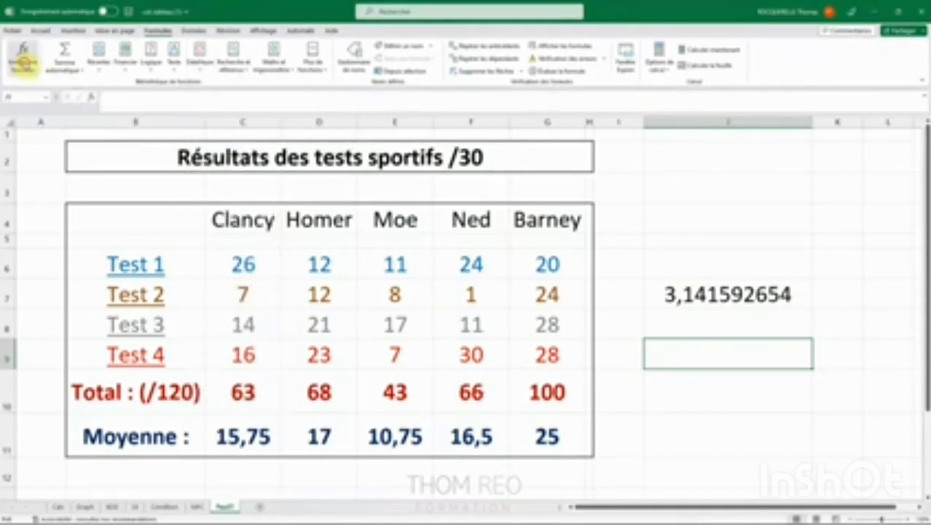